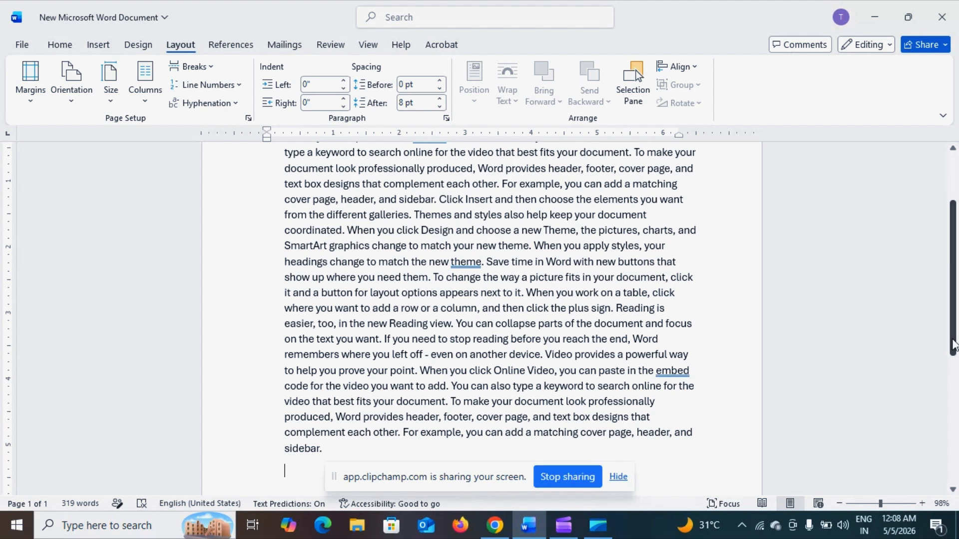
pyautogui.moveTo(953, 261); pyautogui.dragTo(951, 200)
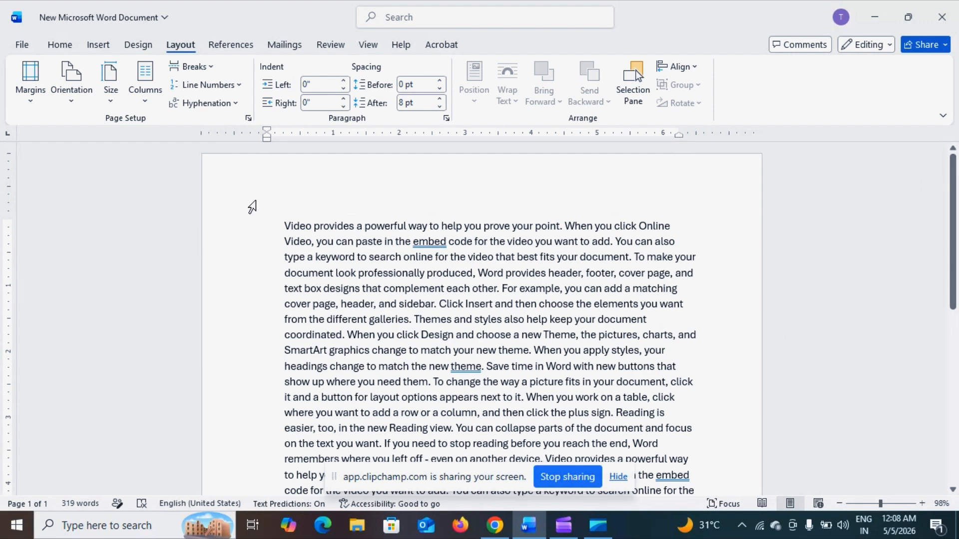
pyautogui.click(36, 104)
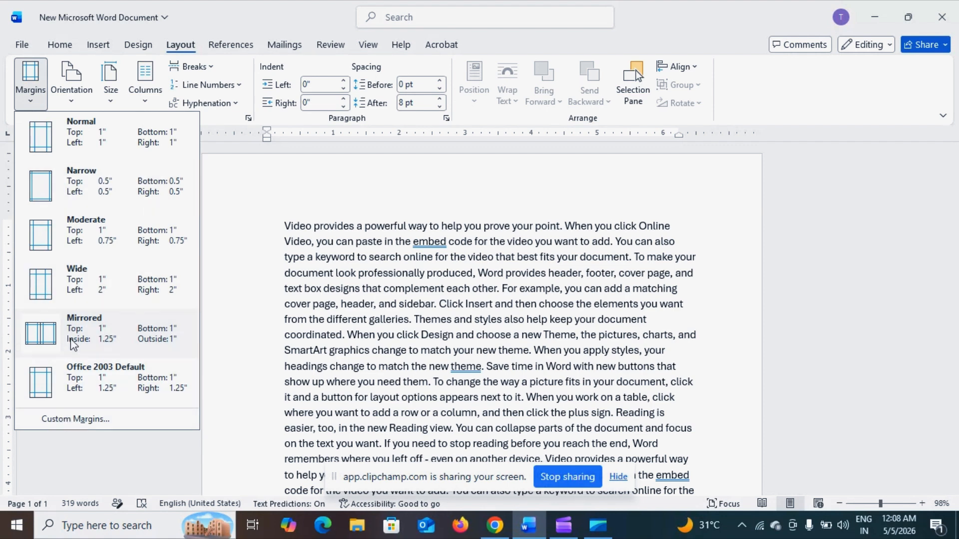
pyautogui.click(217, 149)
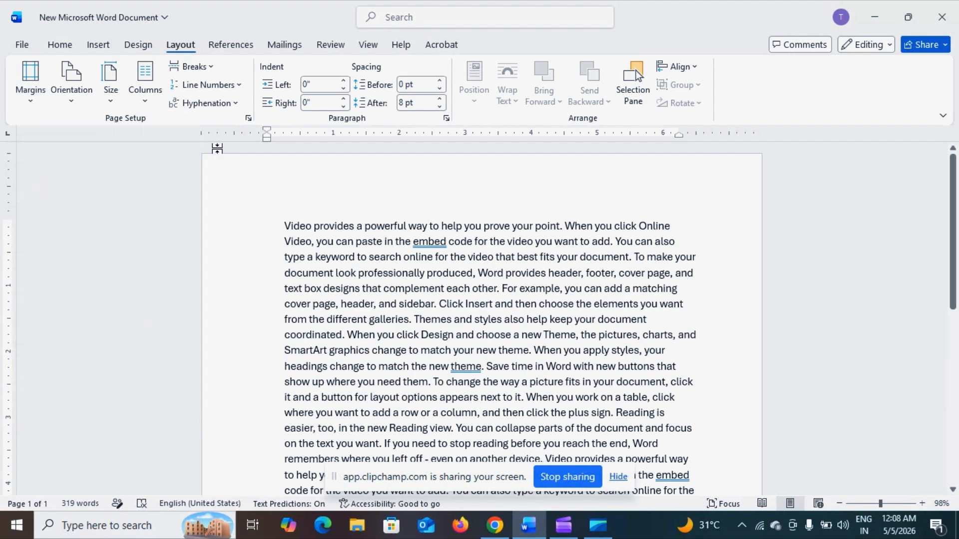
# Step: Set the page orientation to Landscape and the paper size to Legal (8.5" x 14")
pyautogui.click(74, 101)
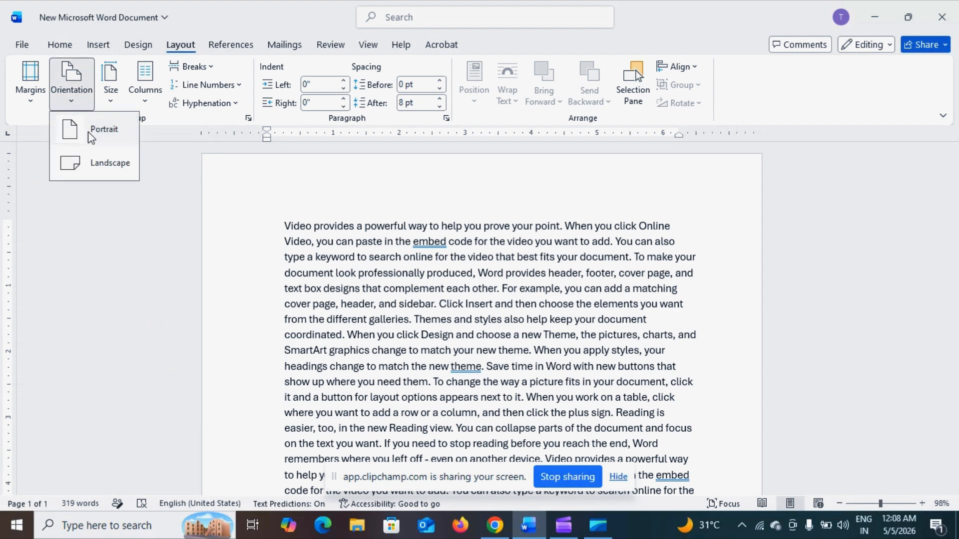
pyautogui.click(105, 163)
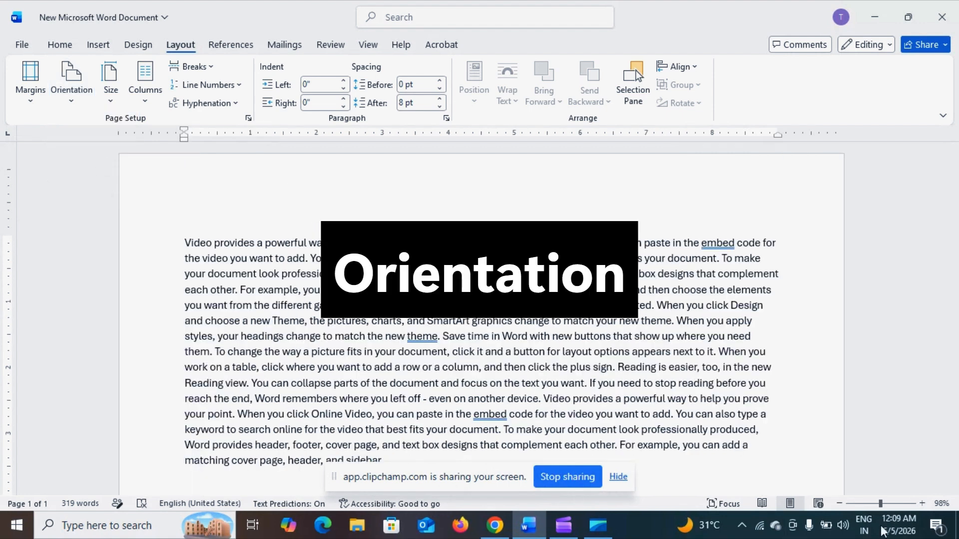
pyautogui.click(869, 505)
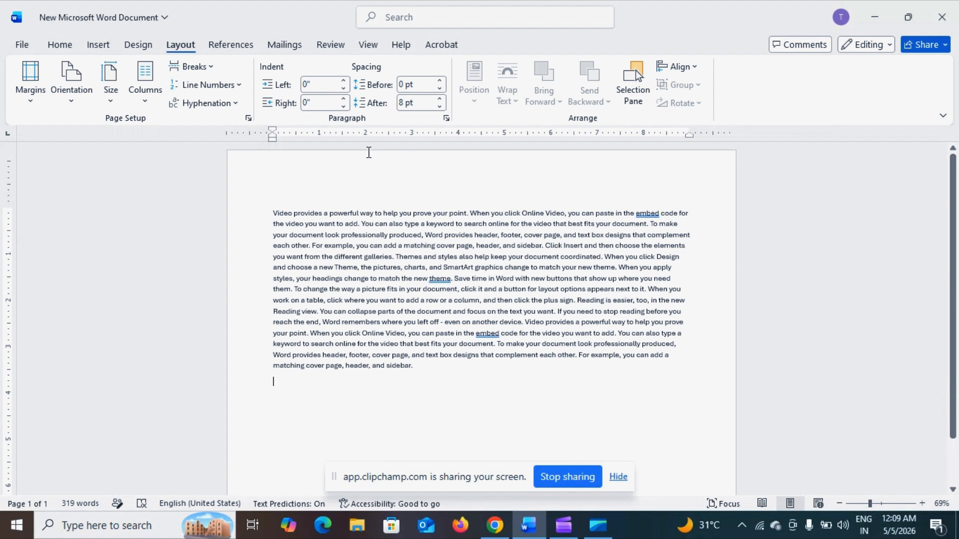
pyautogui.click(112, 100)
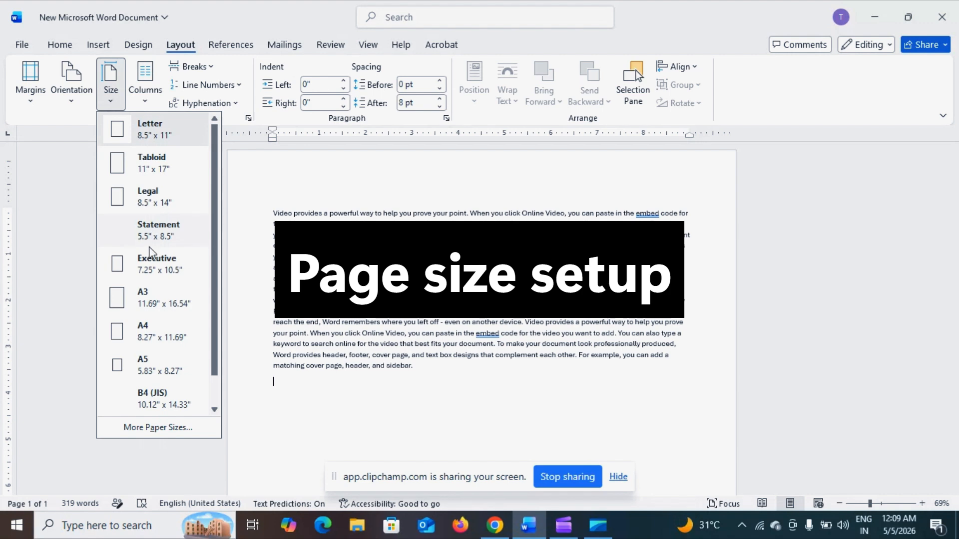
pyautogui.click(133, 199)
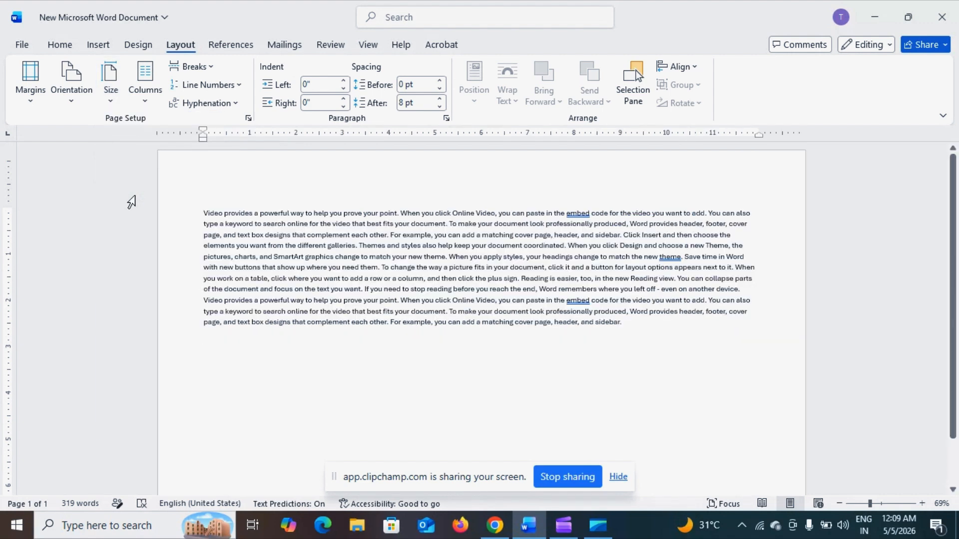
# Step: Set the page orientation to Portrait and the paper size to A4 (8.27" x 11.69")
pyautogui.click(113, 102)
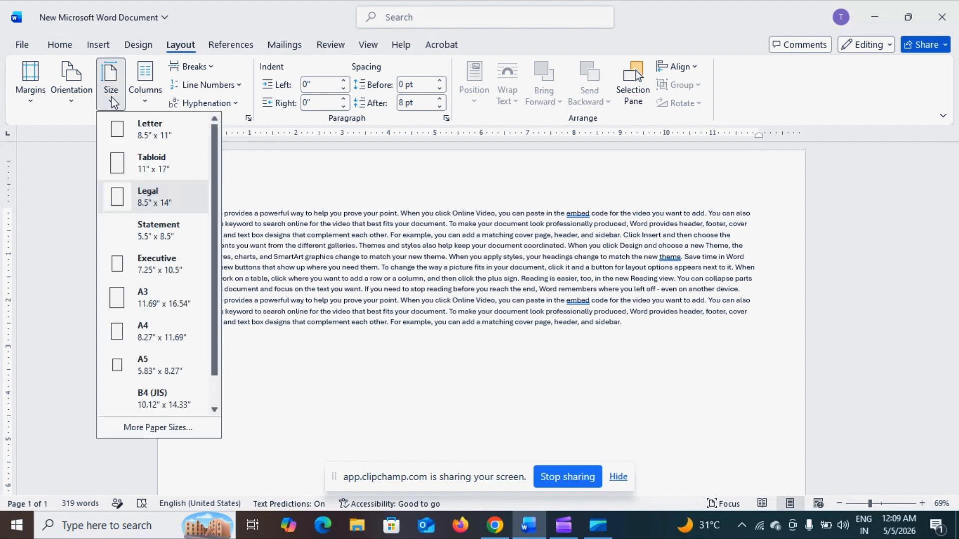
pyautogui.click(73, 98)
pyautogui.click(97, 142)
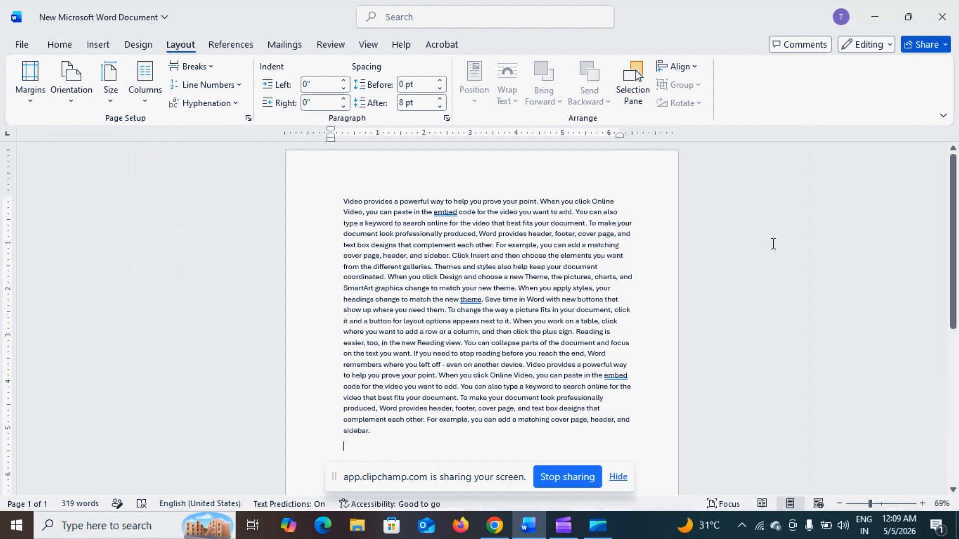
pyautogui.moveTo(953, 276); pyautogui.dragTo(930, 235)
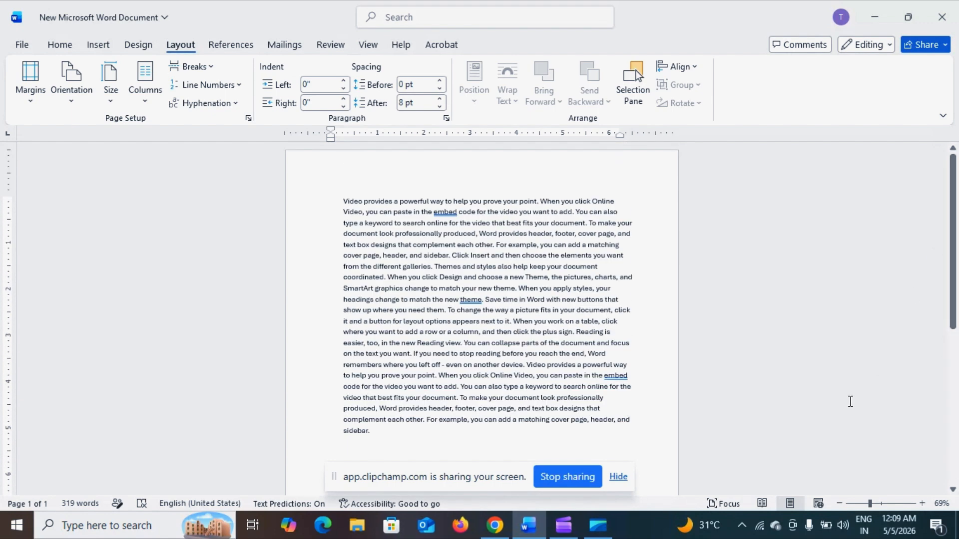
pyautogui.click(882, 507)
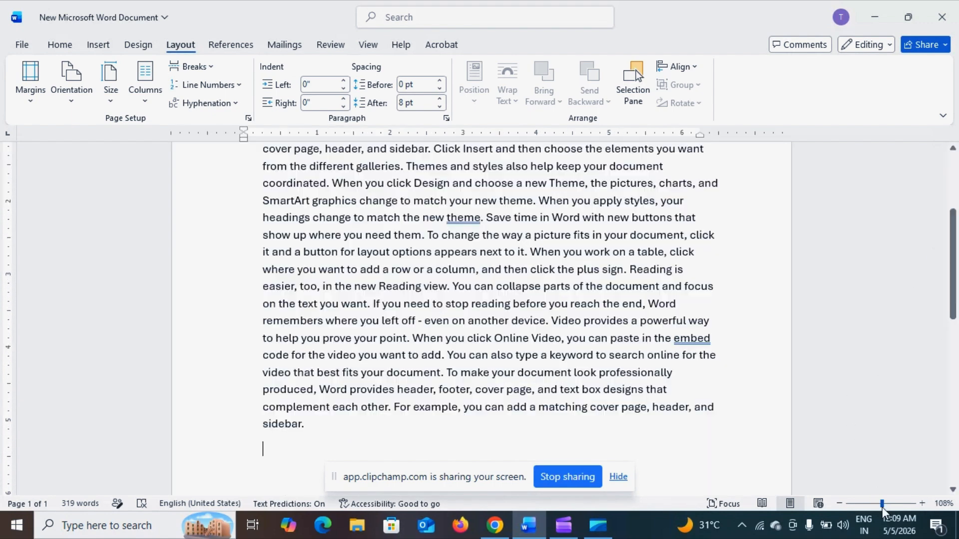
pyautogui.click(114, 103)
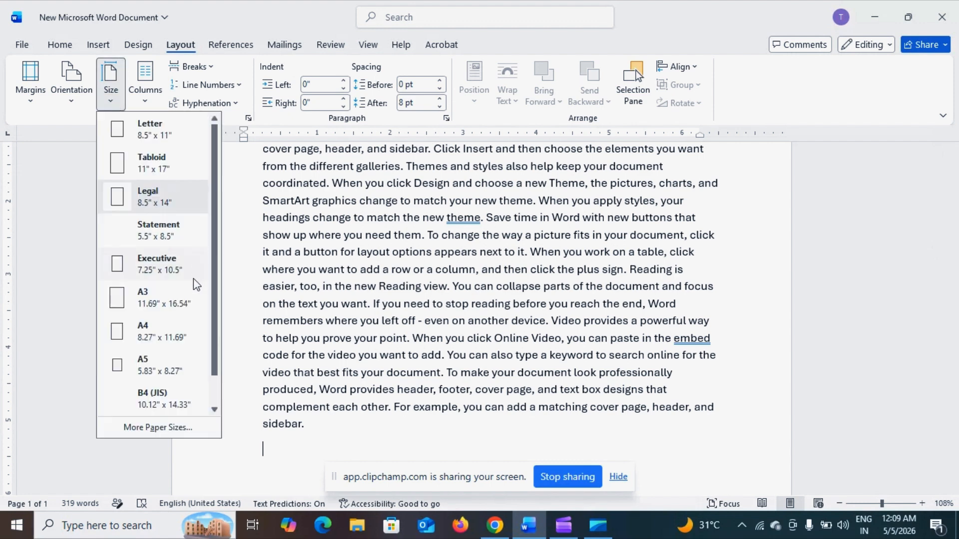
pyautogui.click(164, 335)
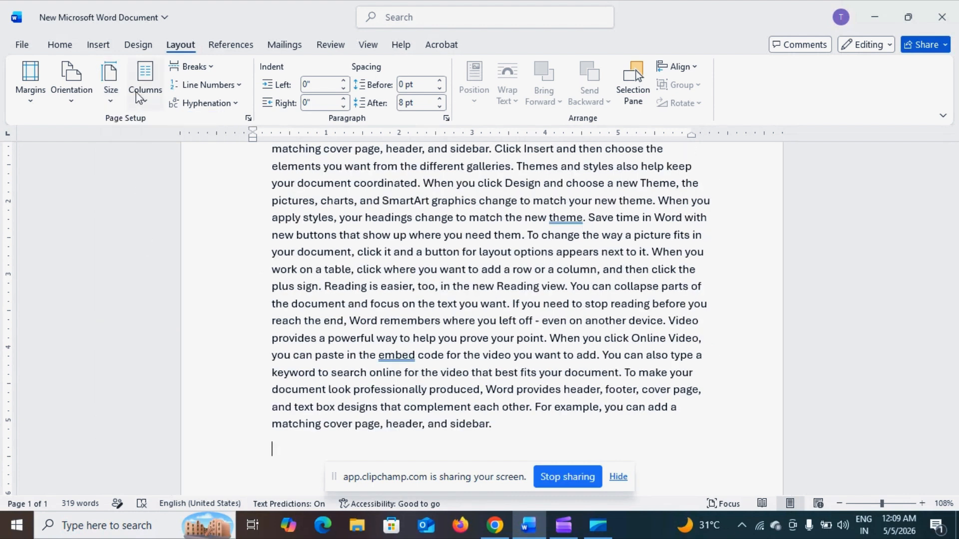
# Step: Lay out the document text in two columns
pyautogui.click(145, 103)
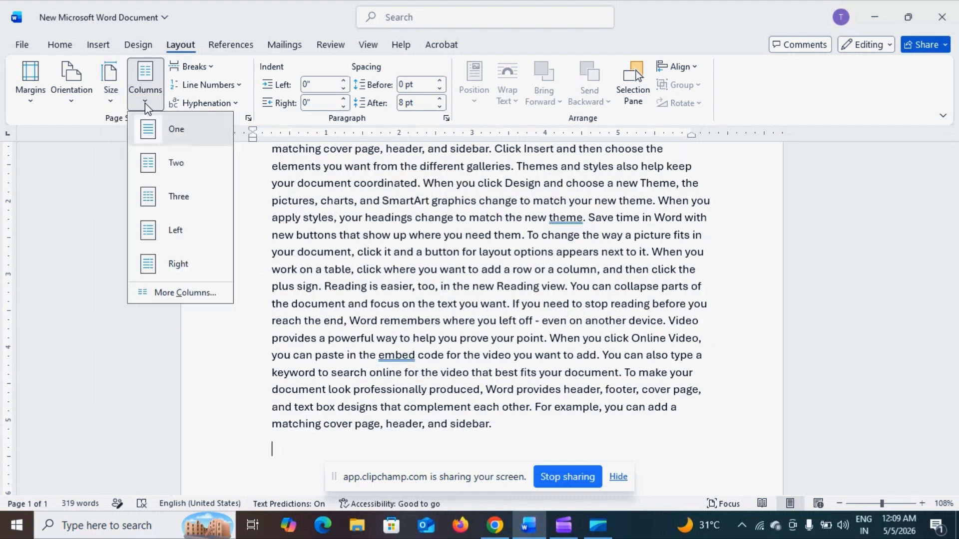
pyautogui.click(169, 168)
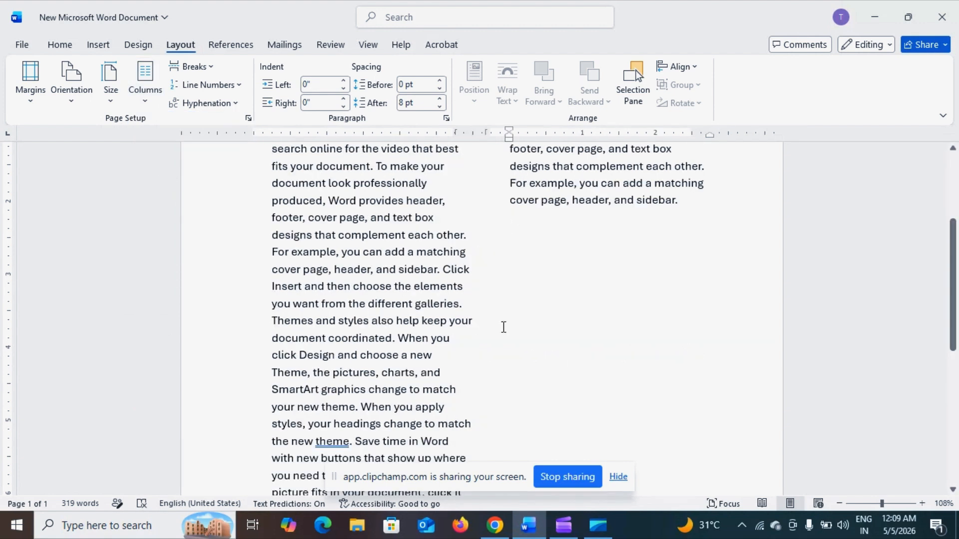
pyautogui.click(872, 504)
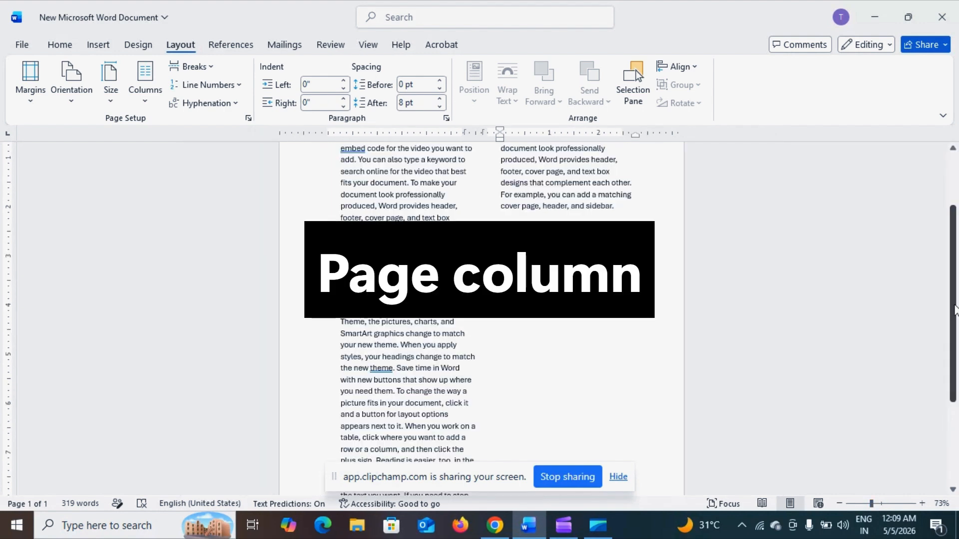
pyautogui.moveTo(954, 247); pyautogui.dragTo(949, 189)
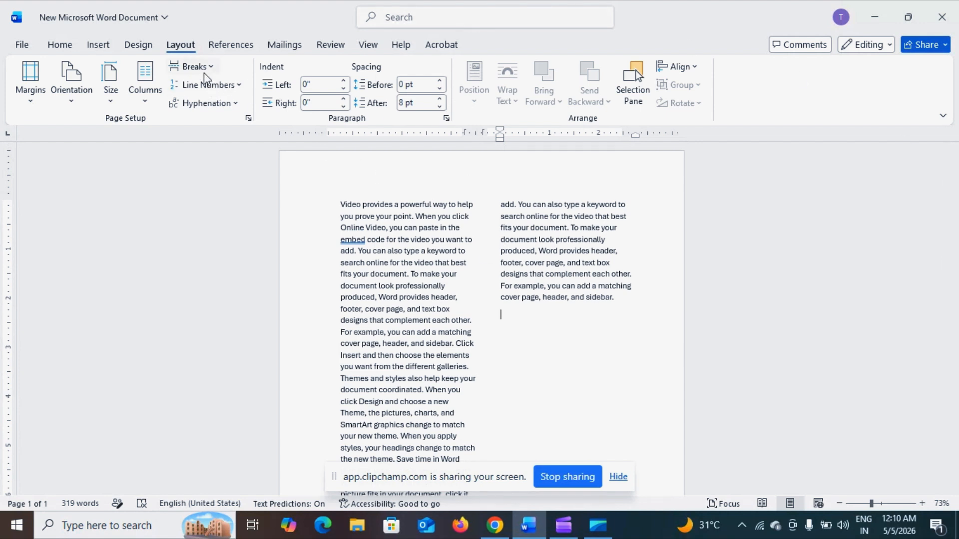
# Step: Insert a column break before "add." at the start of the second column
pyautogui.moveTo(953, 296); pyautogui.dragTo(923, 229)
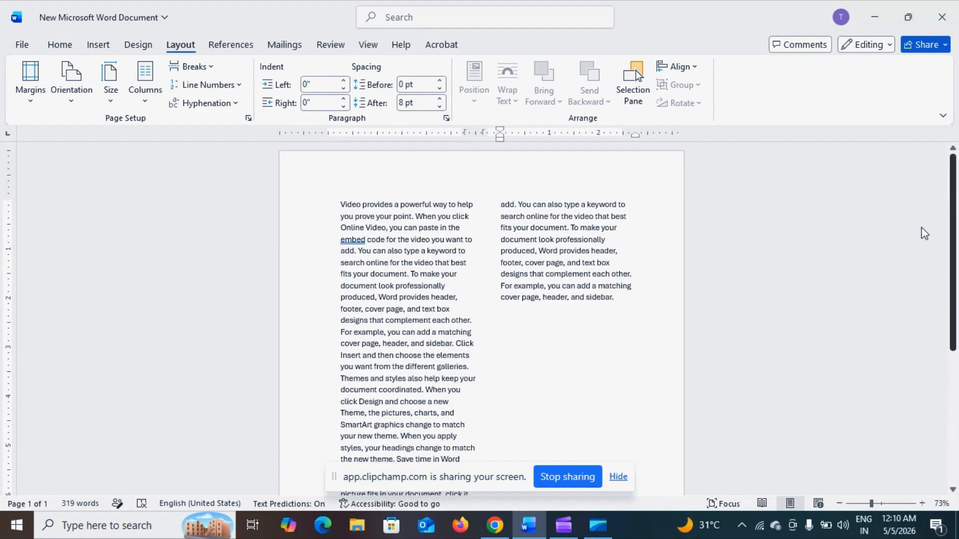
pyautogui.click(499, 206)
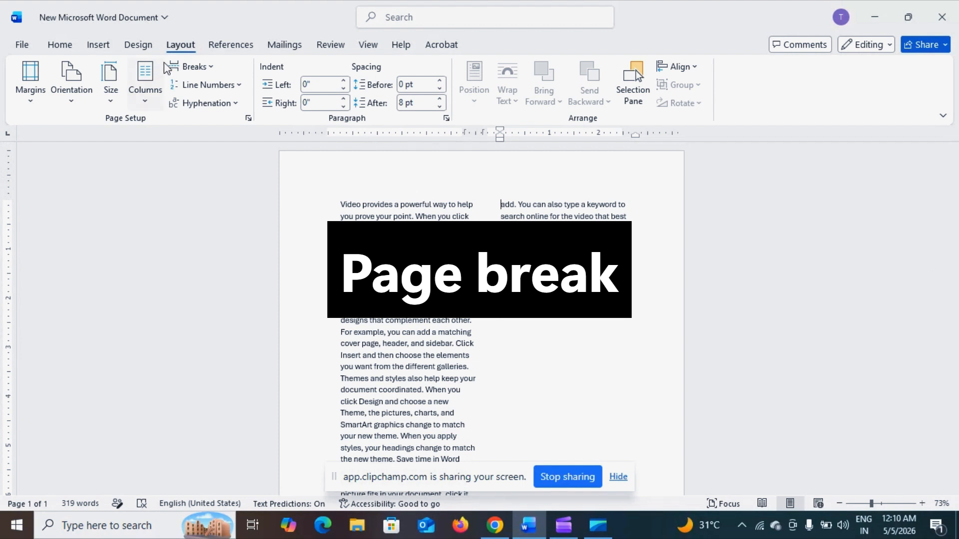
pyautogui.click(188, 68)
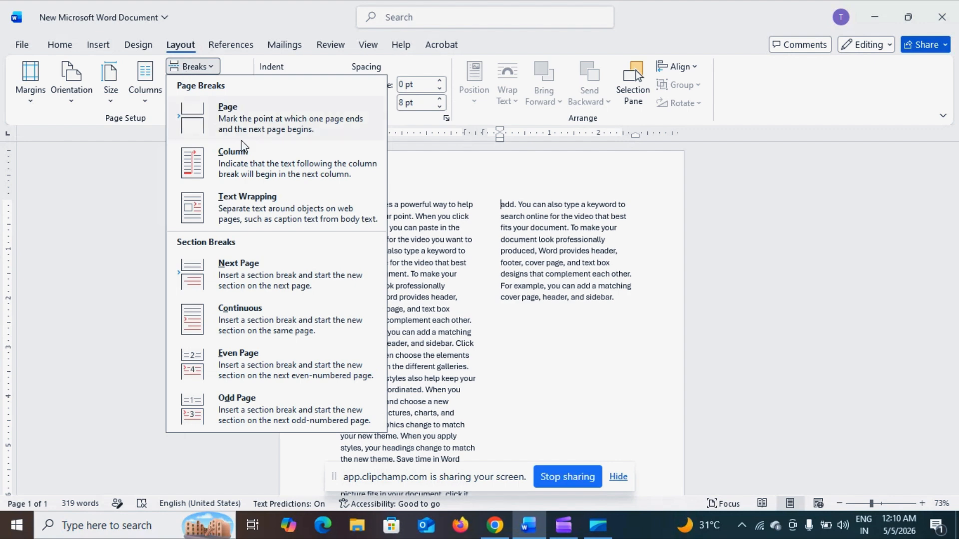
pyautogui.click(233, 151)
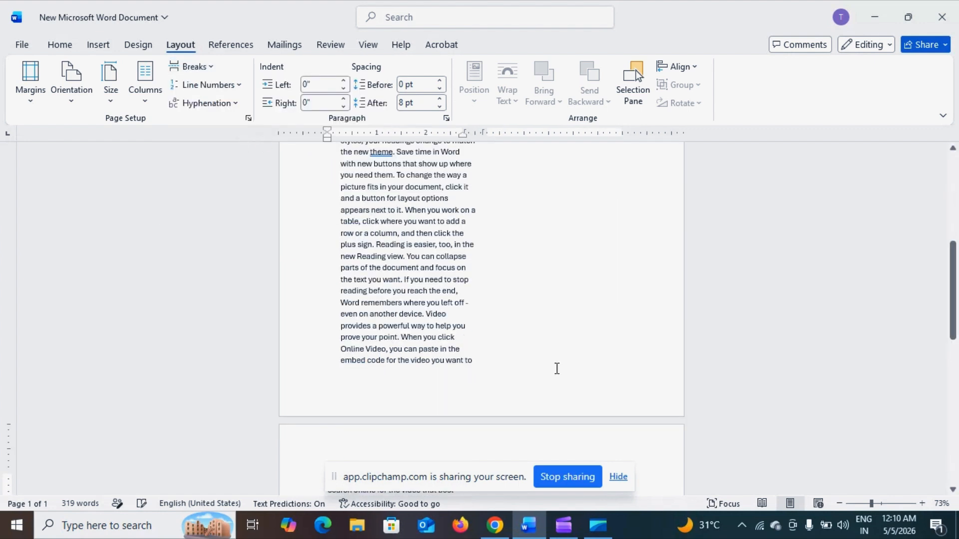
pyautogui.moveTo(954, 297); pyautogui.dragTo(951, 180)
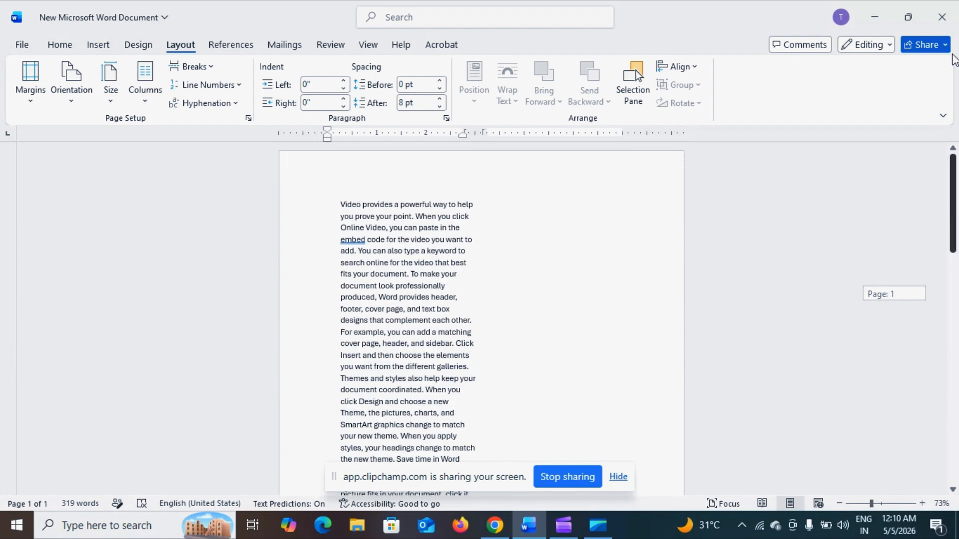
pyautogui.click(213, 68)
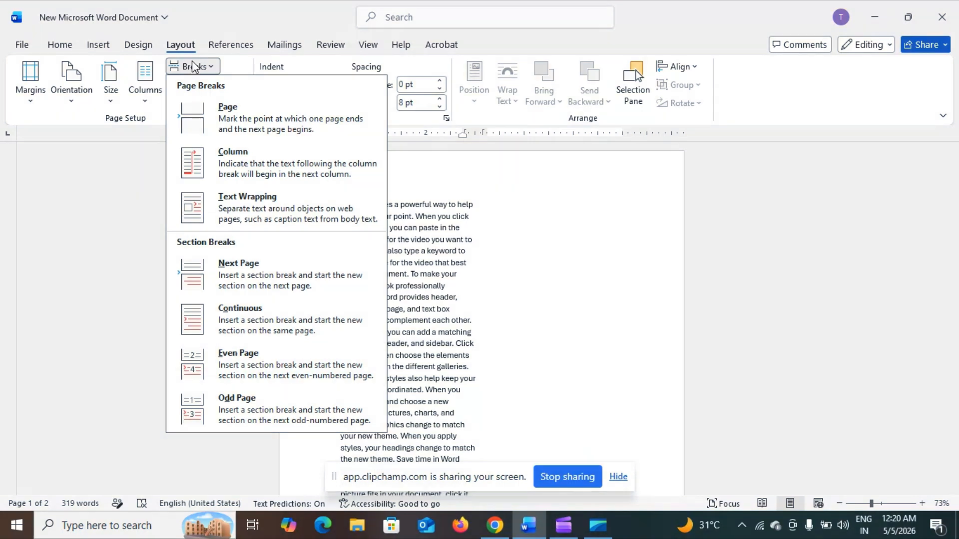
pyautogui.click(130, 134)
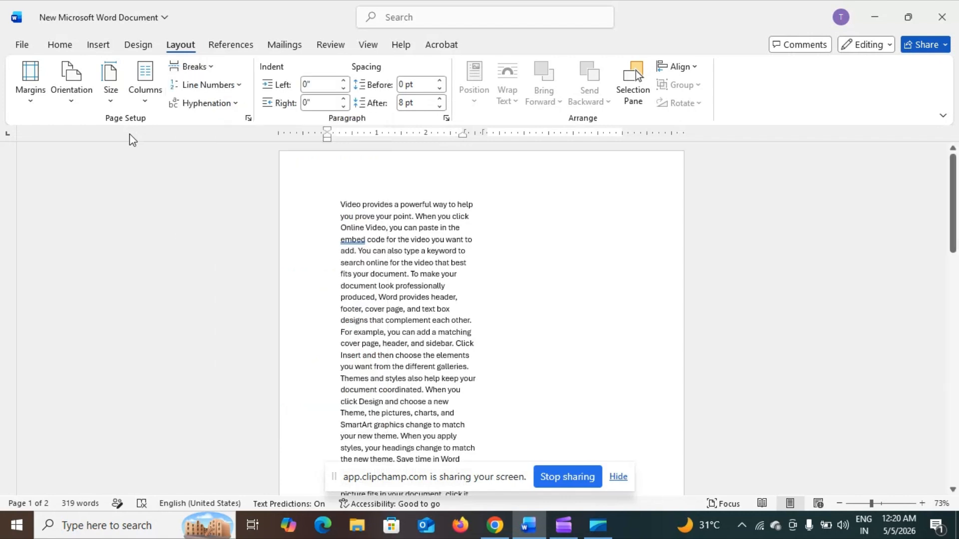
pyautogui.click(197, 88)
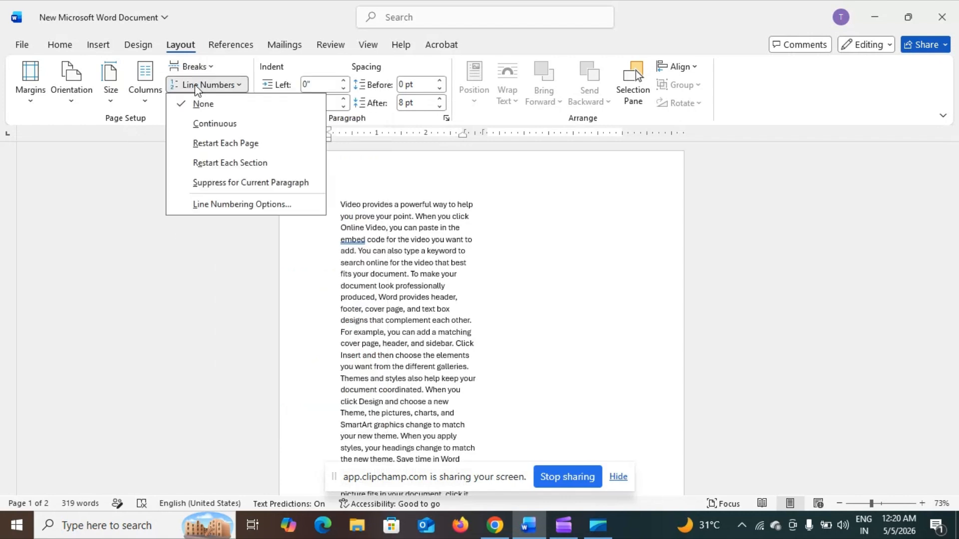
pyautogui.click(379, 198)
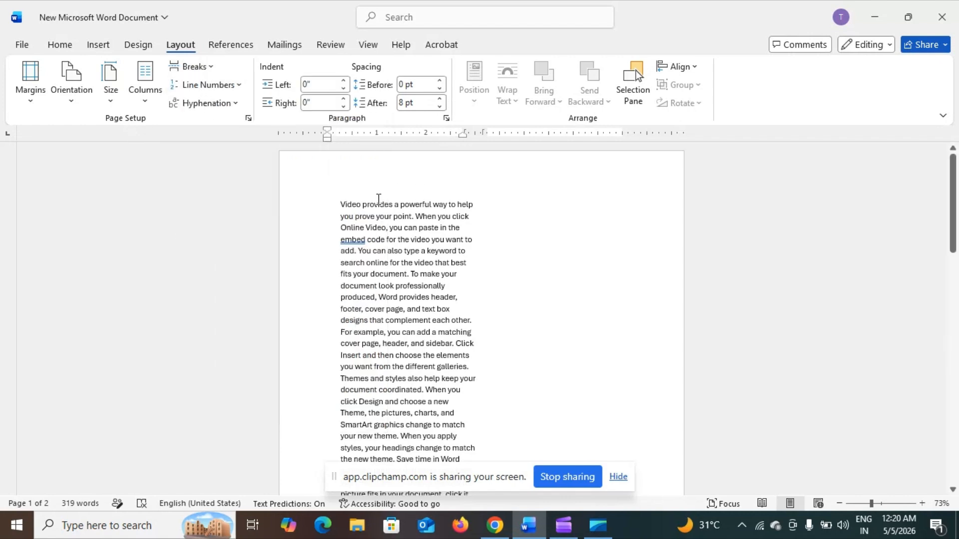
# Step: Apply continuous line numbers to the text column on the first page, and set line numbering back to None
pyautogui.moveTo(342, 206); pyautogui.dragTo(555, 473)
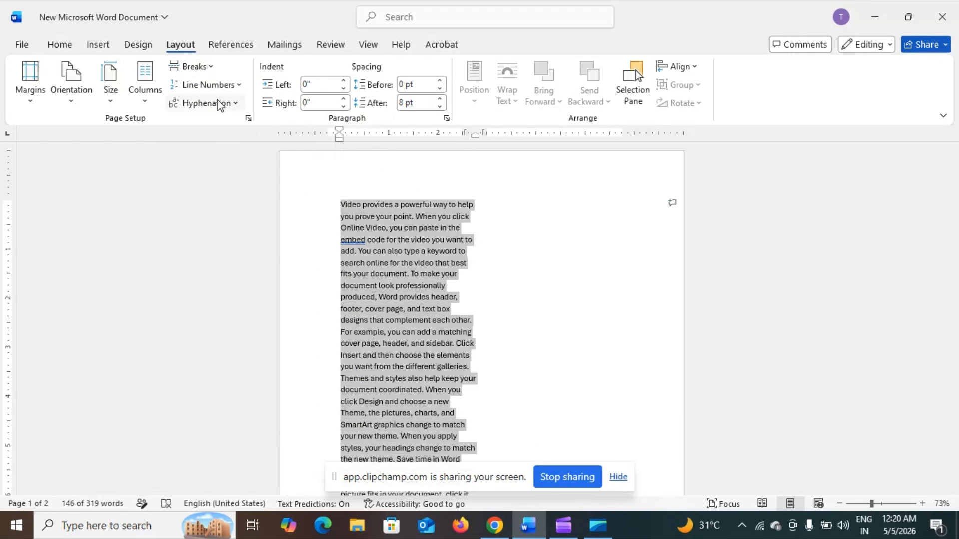
pyautogui.click(236, 86)
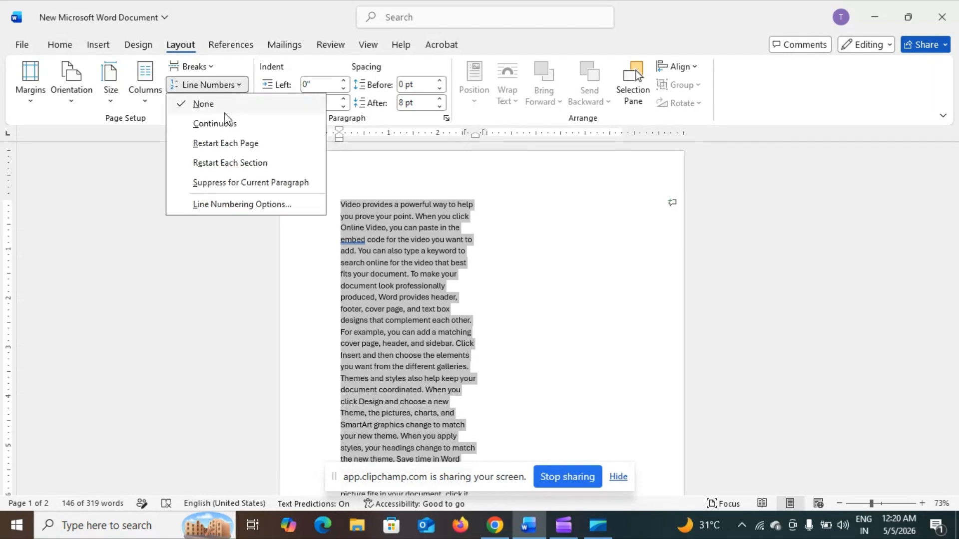
pyautogui.click(203, 123)
pyautogui.scroll(-3, 956, 353)
pyautogui.moveTo(957, 354); pyautogui.dragTo(953, 164)
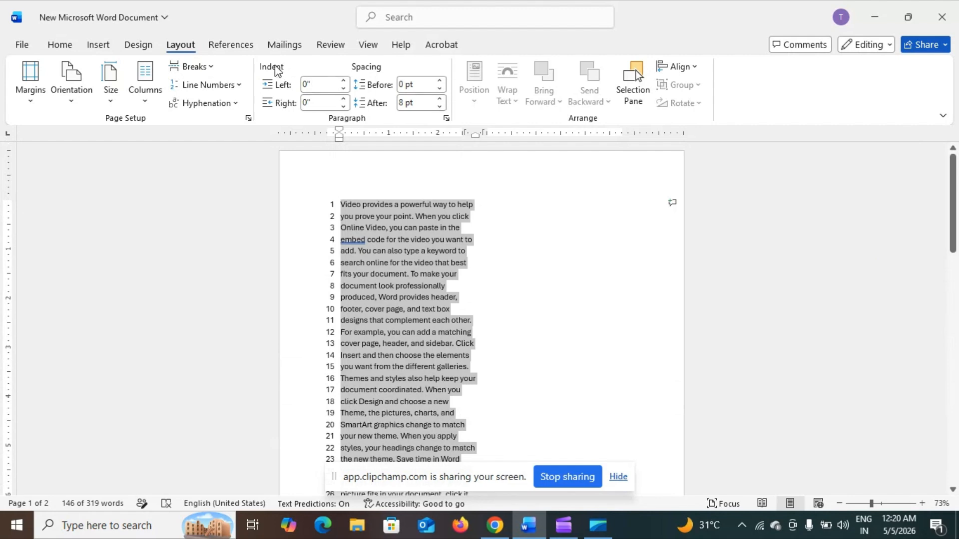
pyautogui.click(241, 86)
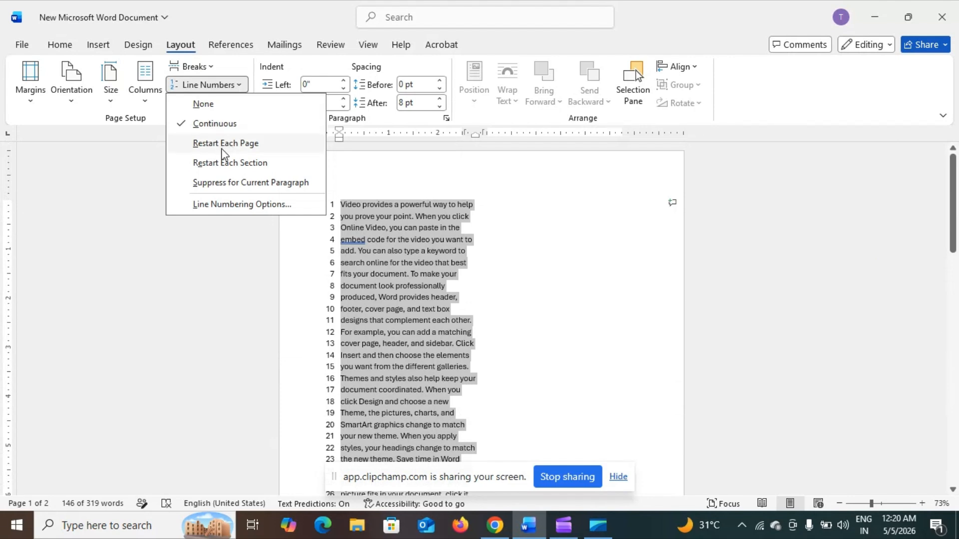
pyautogui.click(203, 104)
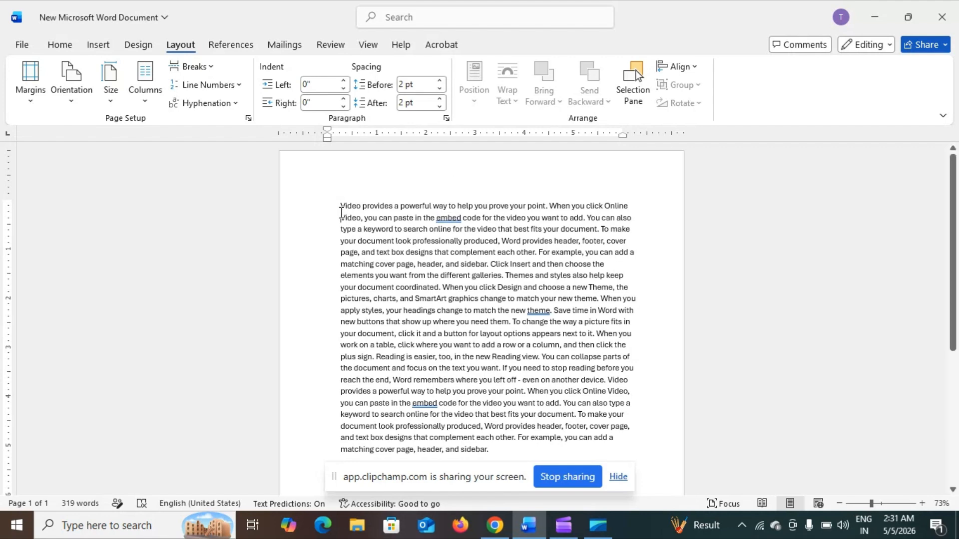
# Step: Set the left indent of the body paragraph to 1"
pyautogui.click(307, 85)
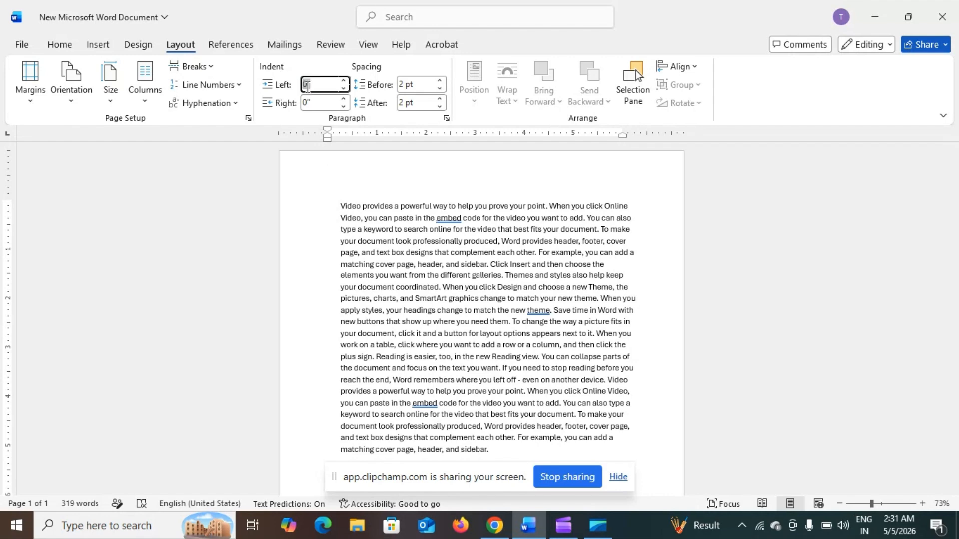
pyautogui.write('1')
pyautogui.click(718, 305)
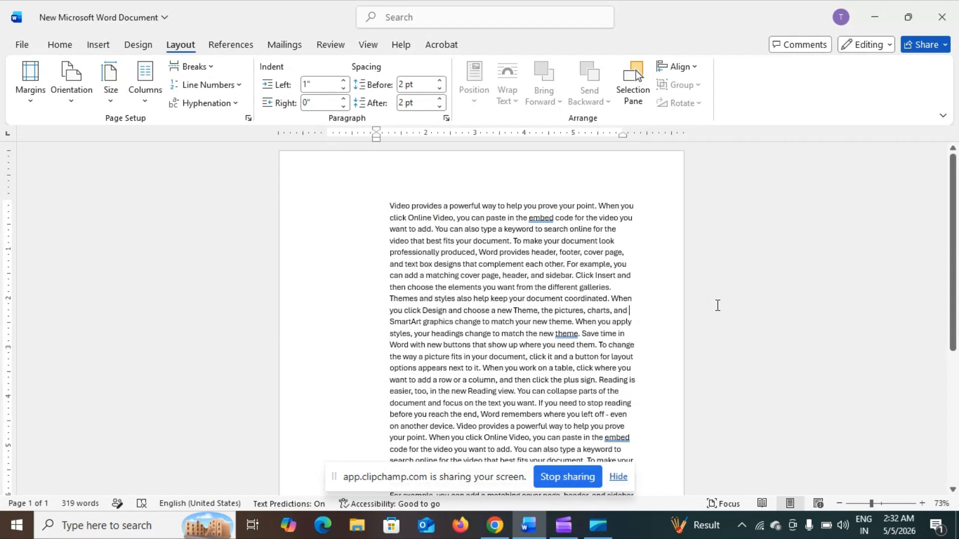
# Step: Set the right indent of the body paragraph to 1"
pyautogui.click(308, 104)
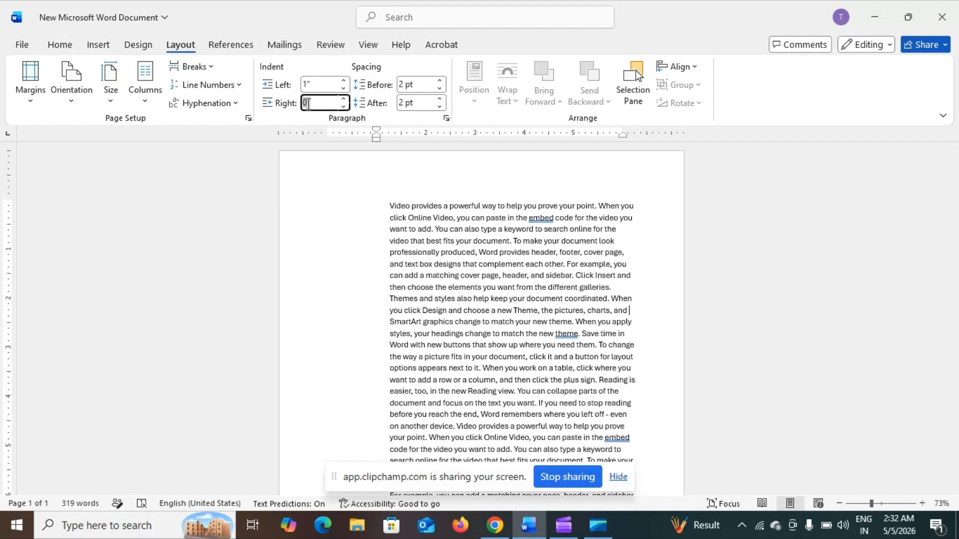
pyautogui.write('1')
pyautogui.press('Return')
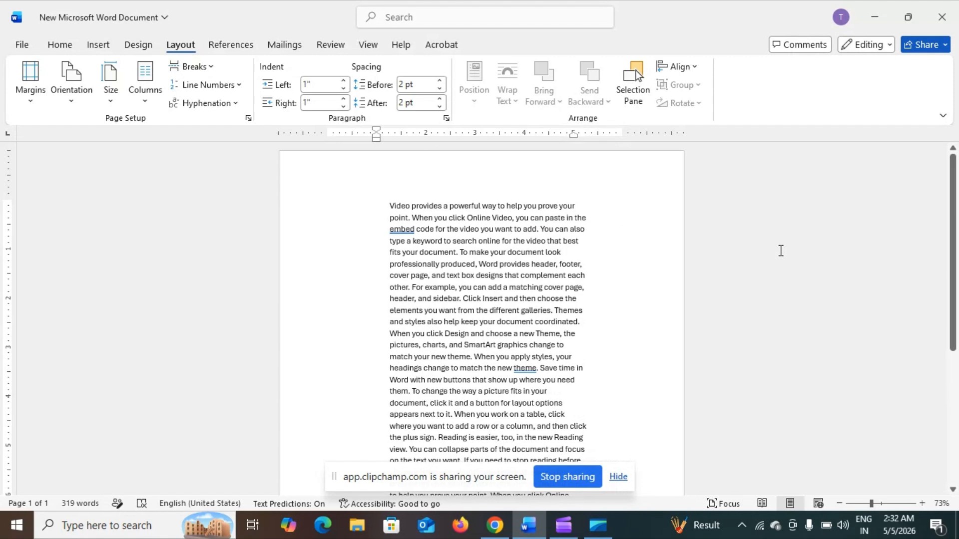
# Step: Reset both the left and right indents of the body paragraph to 0"
pyautogui.click(311, 86)
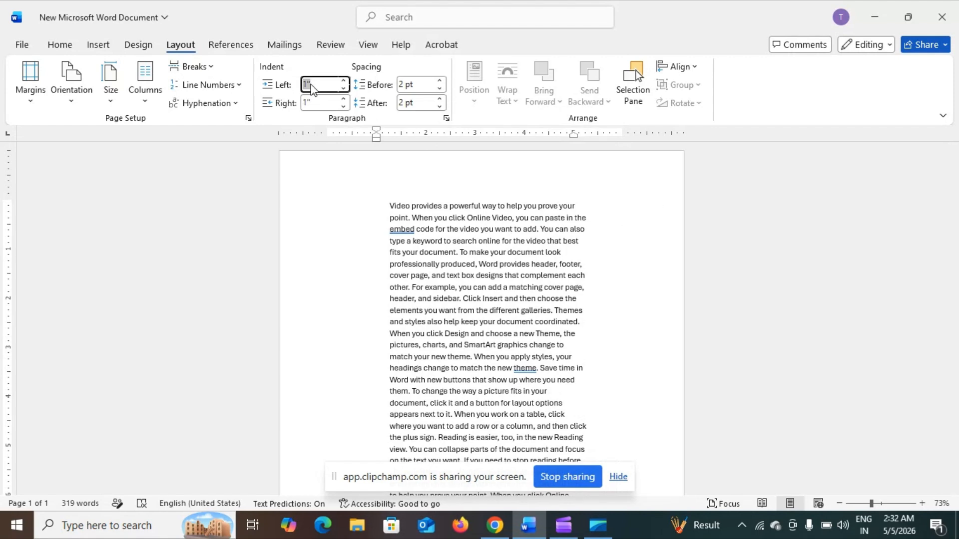
pyautogui.press('BackSpace')
pyautogui.write('0')
pyautogui.click(314, 105)
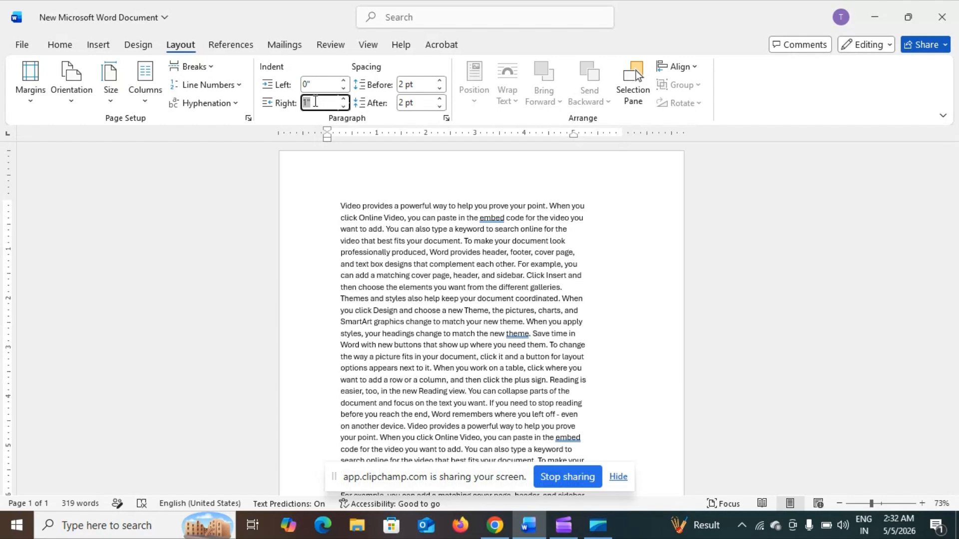
pyautogui.write('0')
# Step: Set the spacing before the body paragraph to 3 pt
pyautogui.click(420, 86)
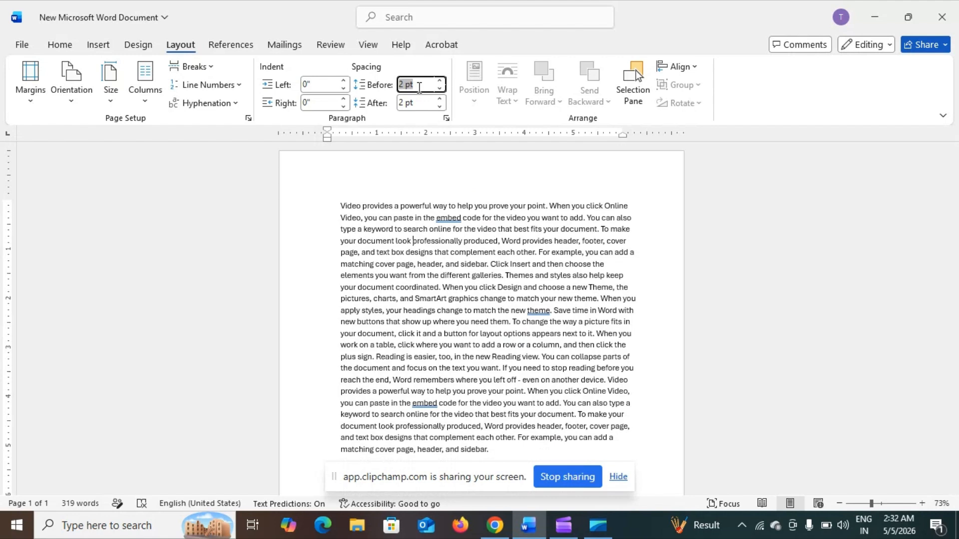
pyautogui.click(342, 206)
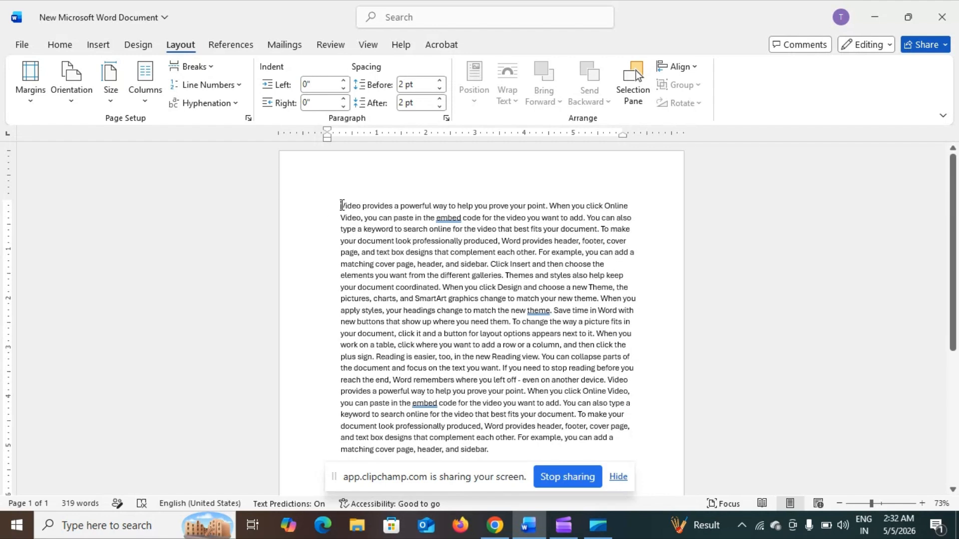
pyautogui.click(402, 85)
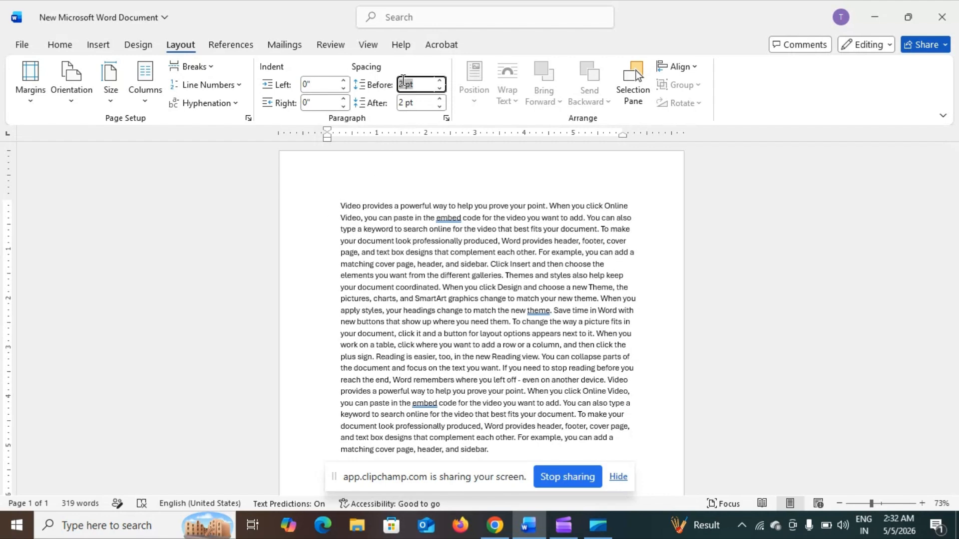
pyautogui.write('1')
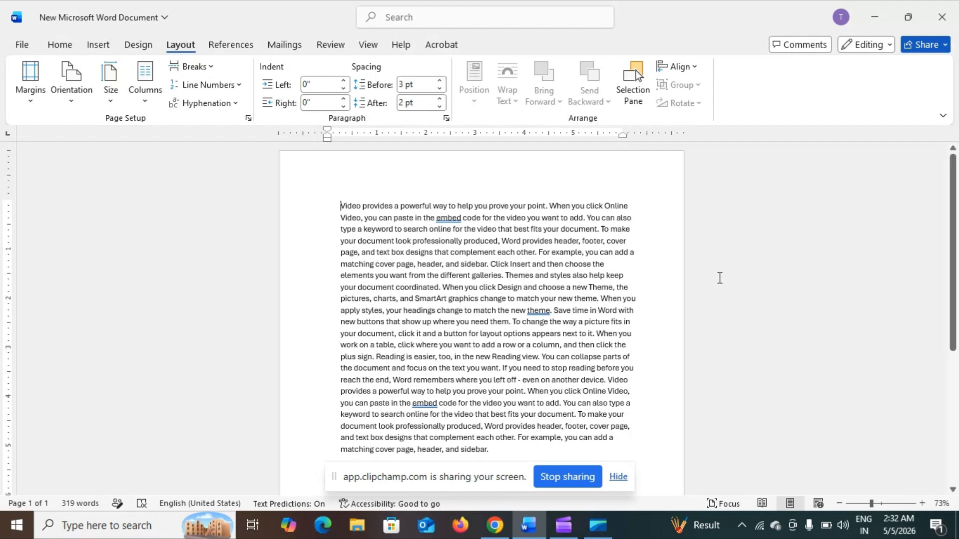
pyautogui.press('Return')
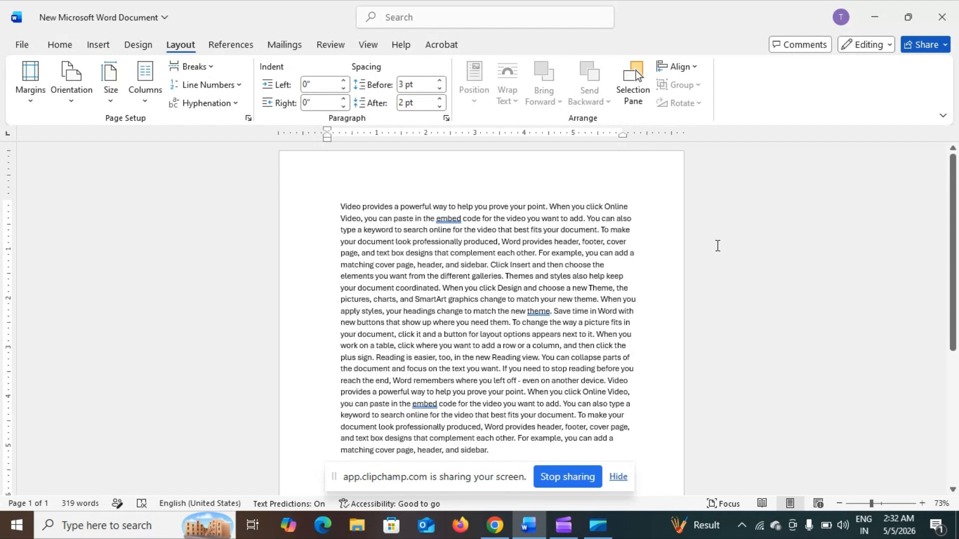
# Step: Set the spacing after the body paragraph to 3 pt
pyautogui.click(404, 102)
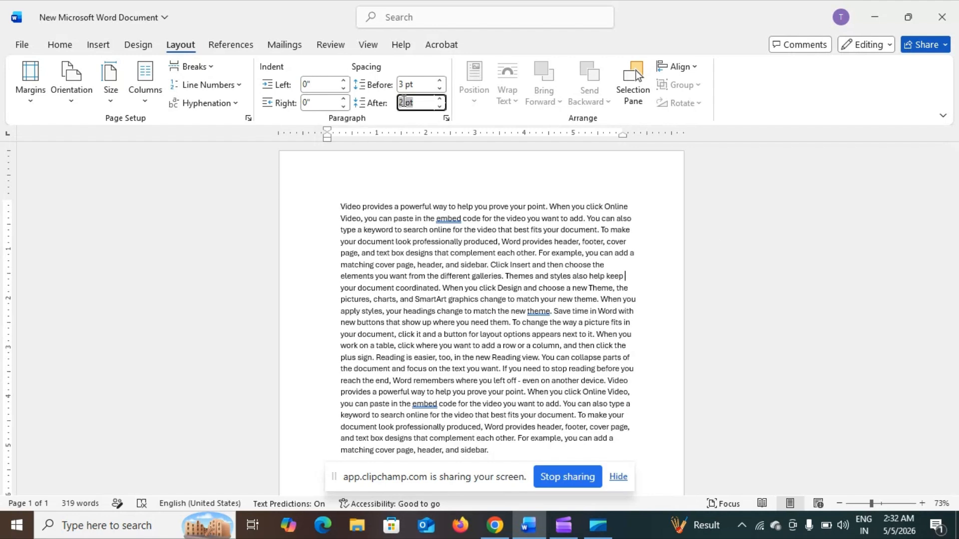
pyautogui.write('3')
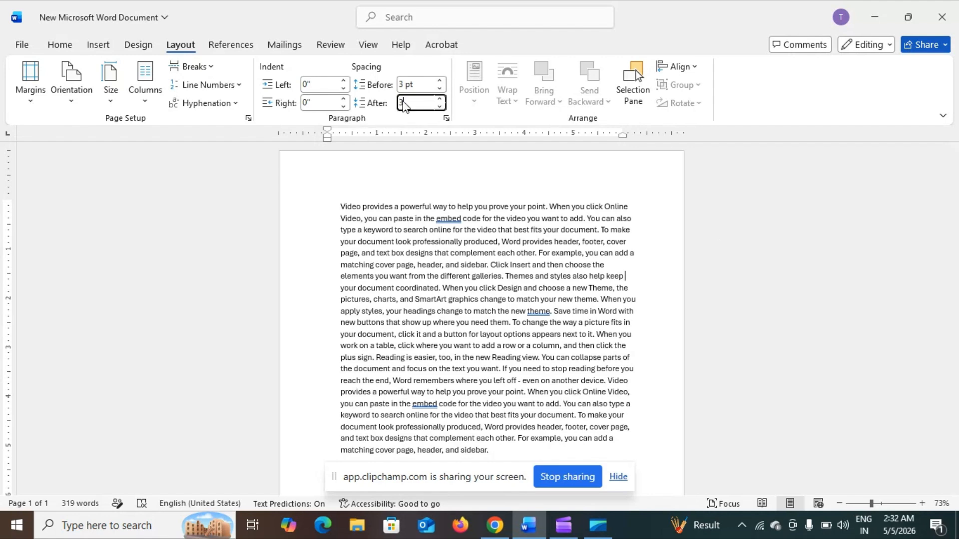
pyautogui.click(660, 243)
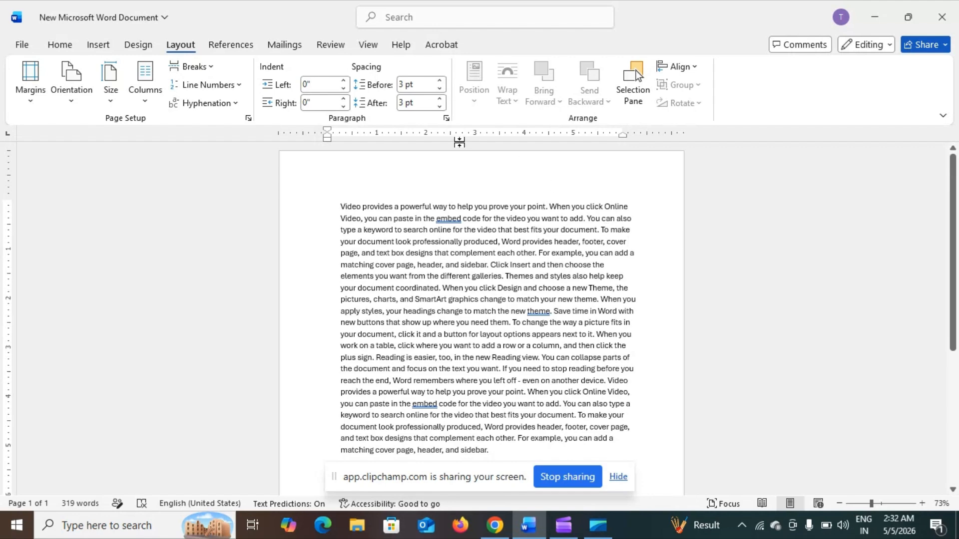